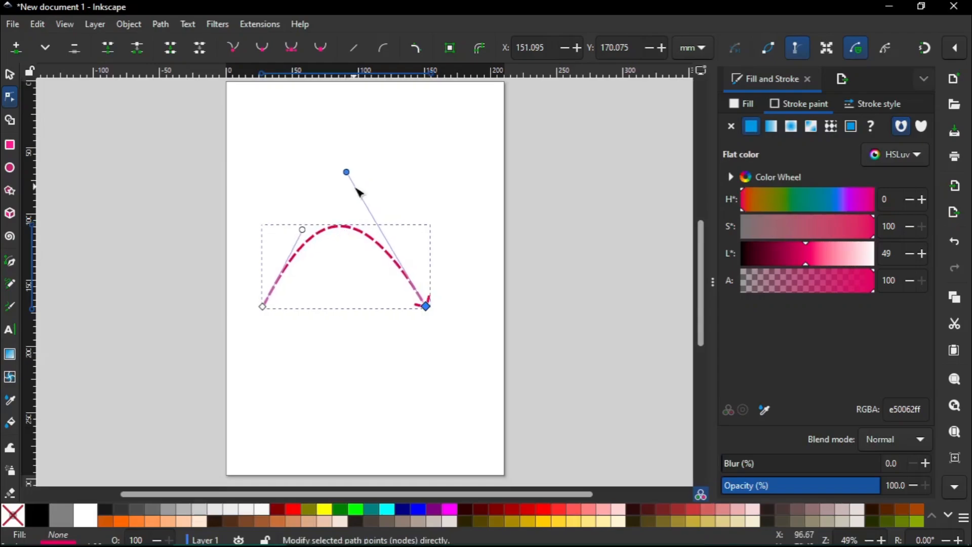
Step: Reshape the dashed arrow's curve into a deep valley by moving its middle node down and adjusting the curve handles
drag(347, 172, 376, 232)
drag(342, 245, 340, 358)
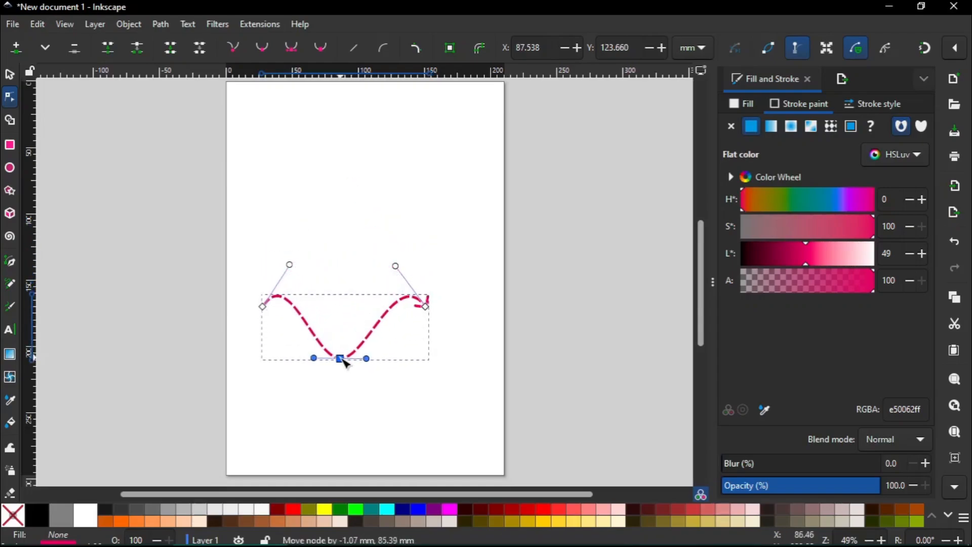
drag(396, 266, 362, 235)
drag(290, 265, 325, 246)
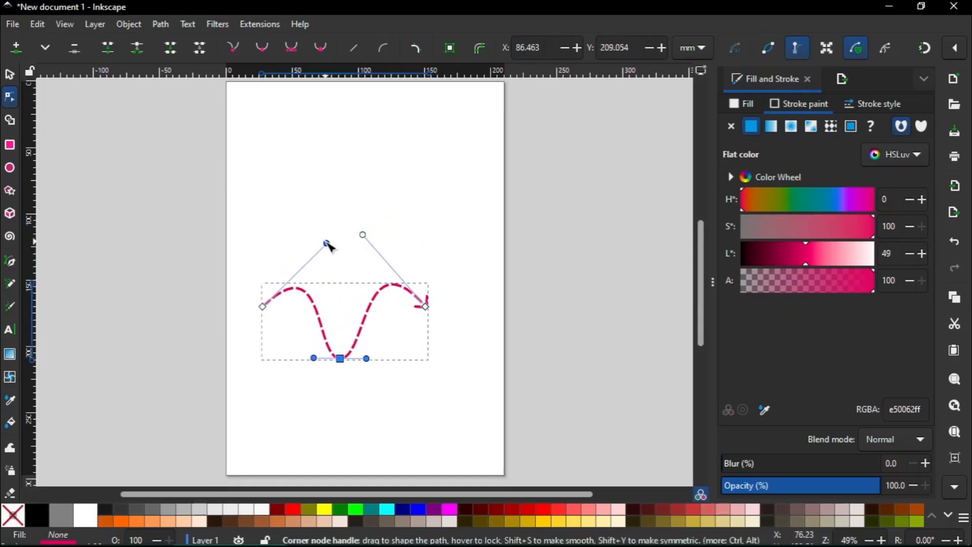
drag(366, 359, 325, 361)
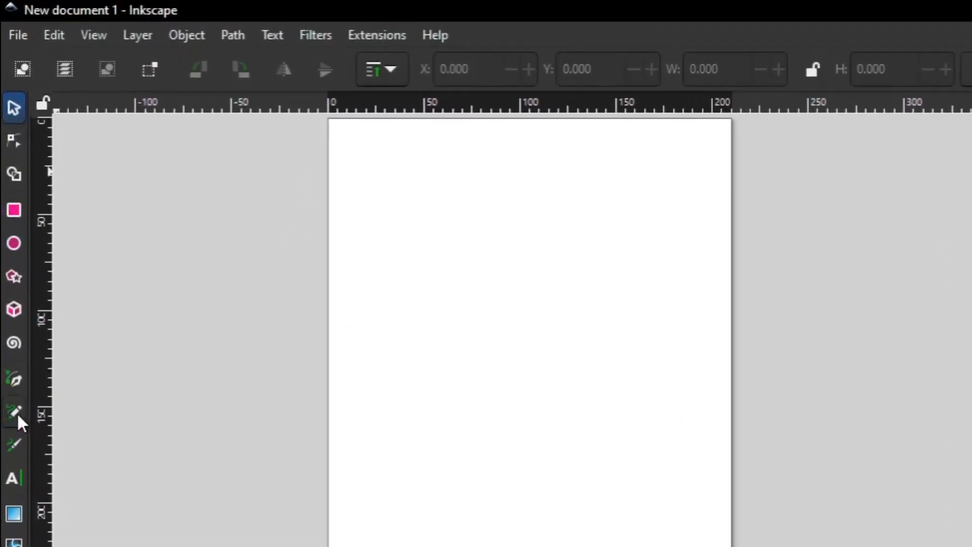
Step: Draw a straight diagonal line about 100 mm wide with the Pencil tool, rising from lower left to upper right across the page
click(13, 411)
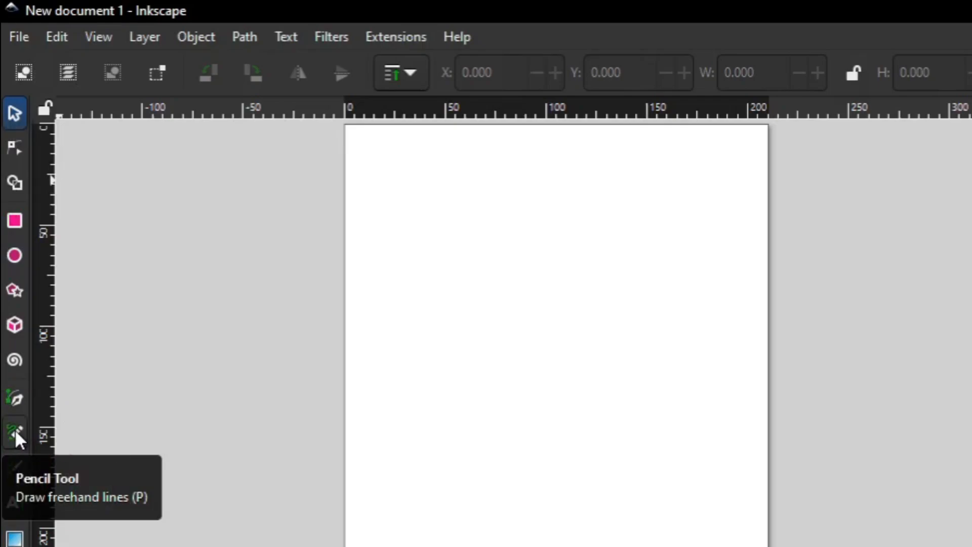
click(14, 429)
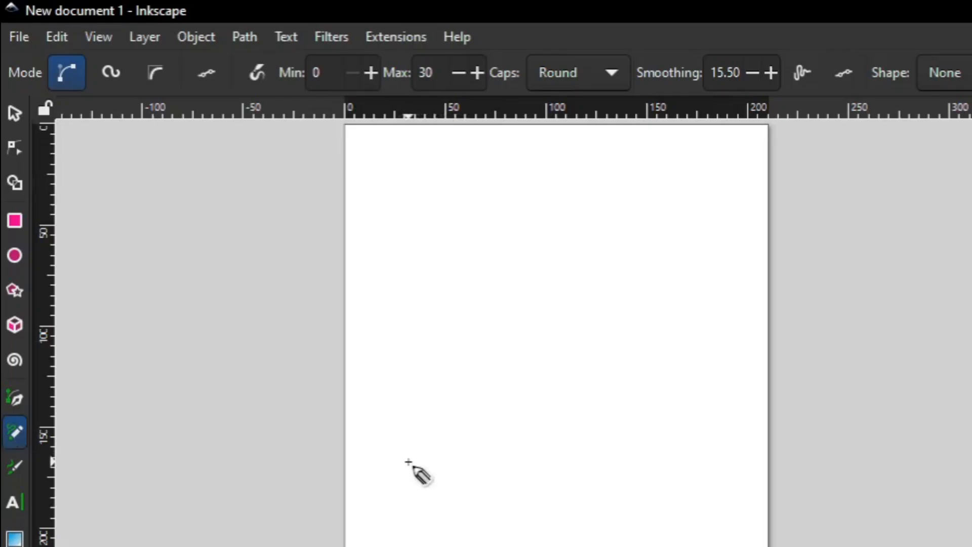
click(409, 462)
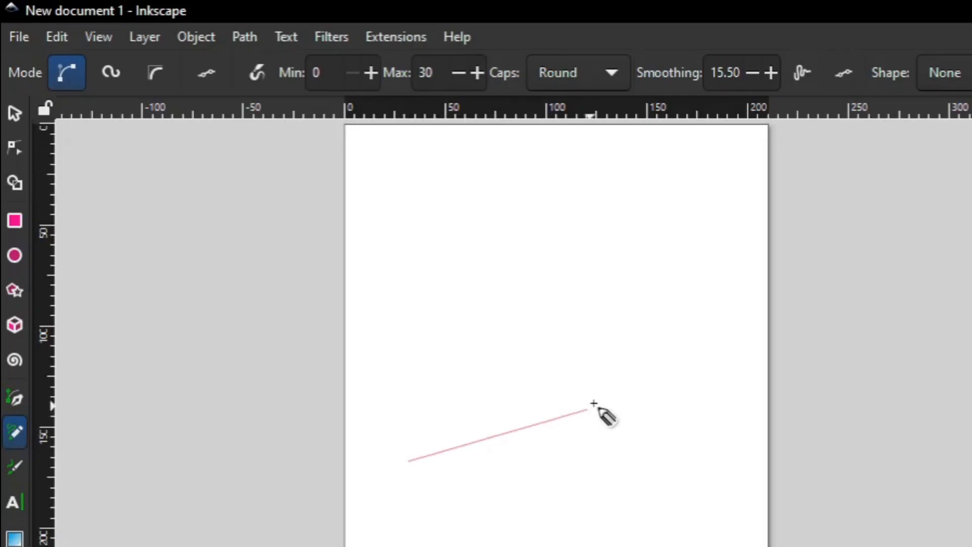
click(615, 354)
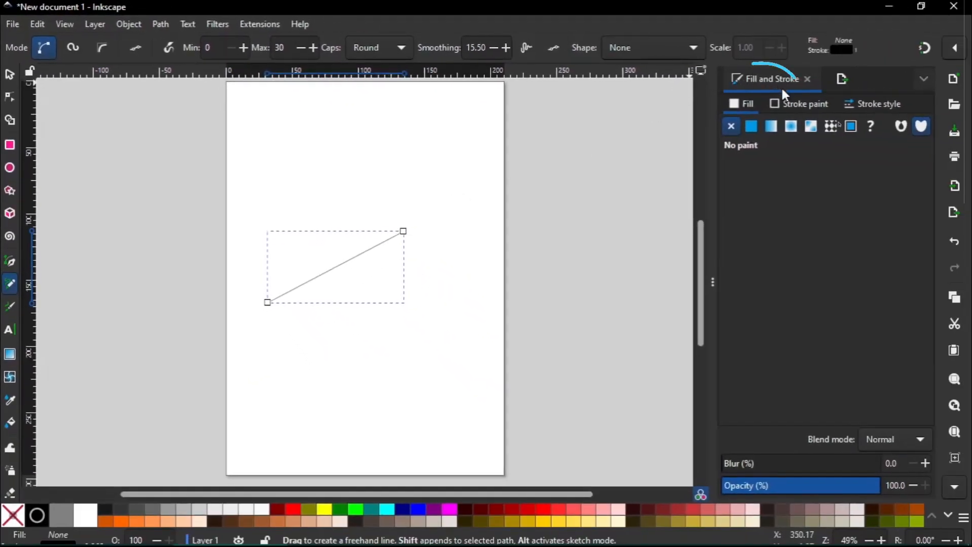
Step: Set the line's stroke width to 1.965 mm and give it the dashed pattern 4 1
click(877, 104)
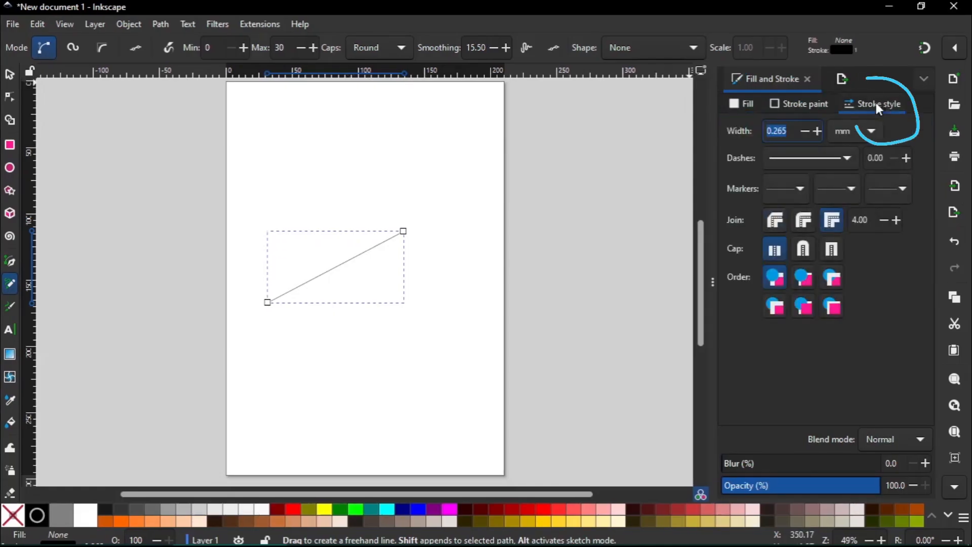
click(817, 132)
click(817, 132)
click(818, 131)
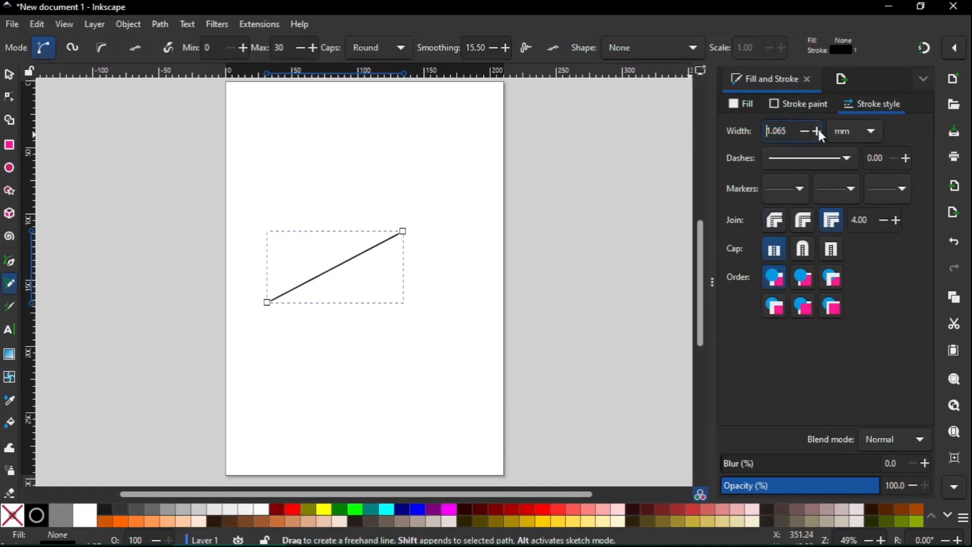
click(818, 131)
click(817, 132)
click(817, 131)
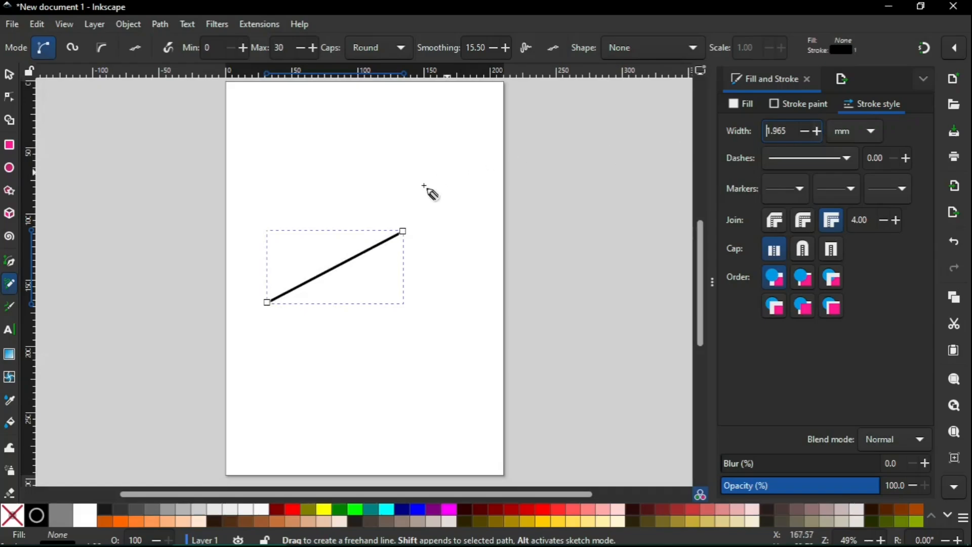
click(847, 158)
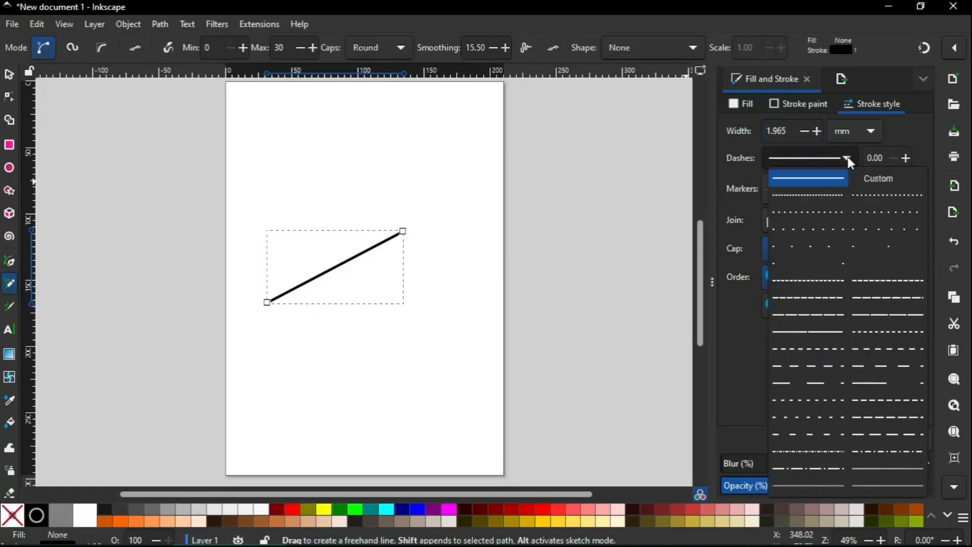
click(798, 297)
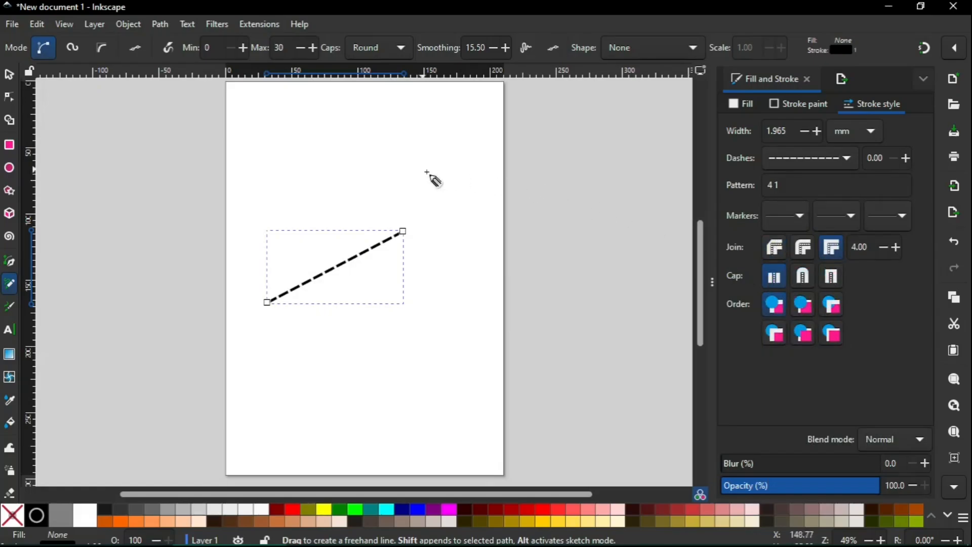
Step: Compare arrowhead styles for the dashed line's end marker and apply the Wide, rounded arrow
click(905, 220)
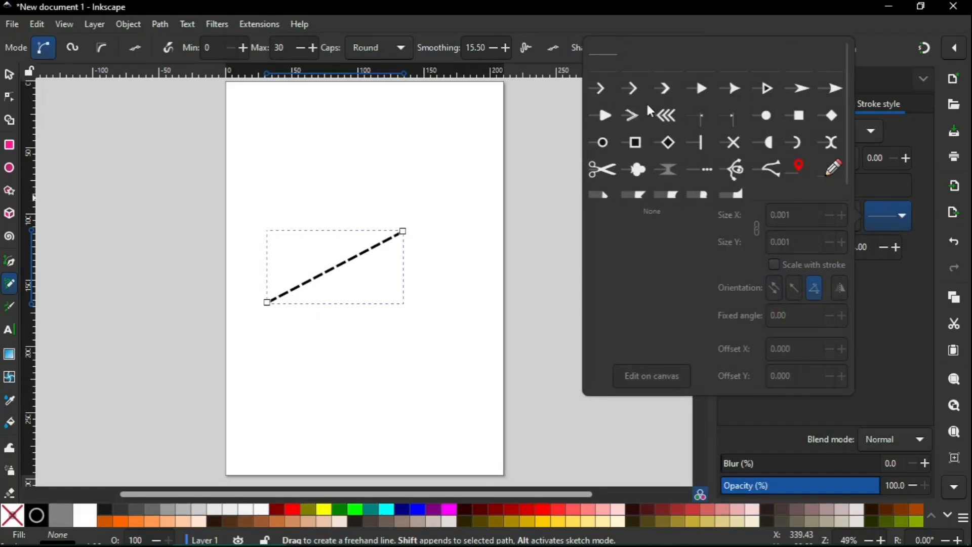
click(704, 91)
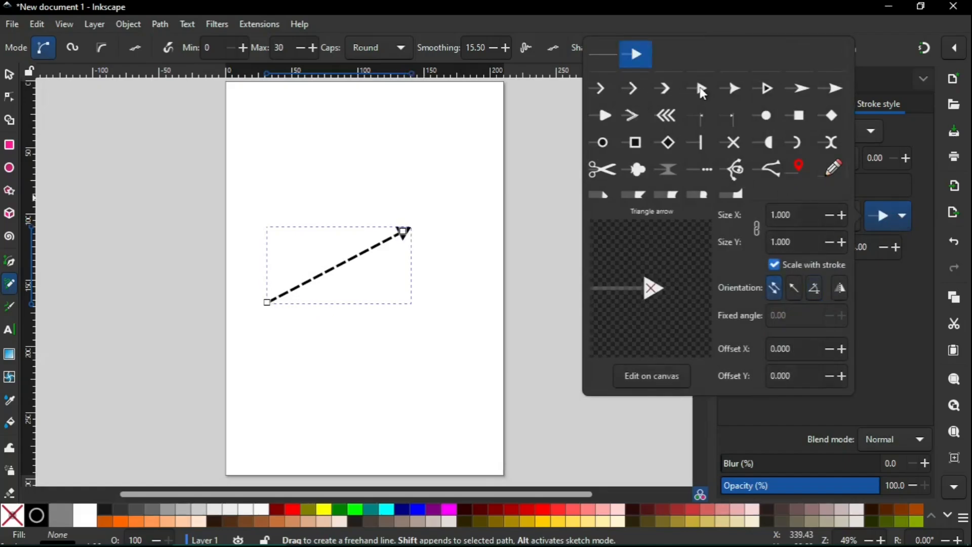
click(637, 91)
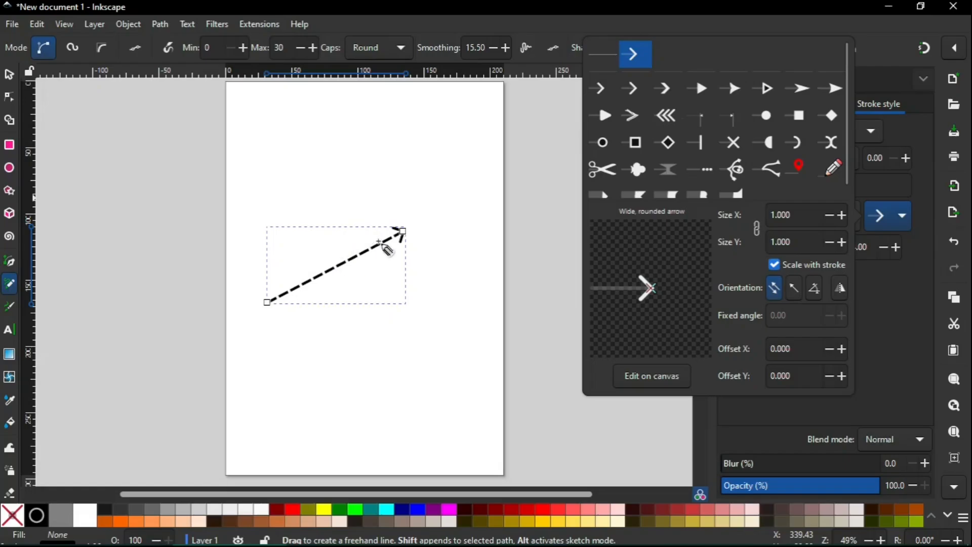
click(604, 55)
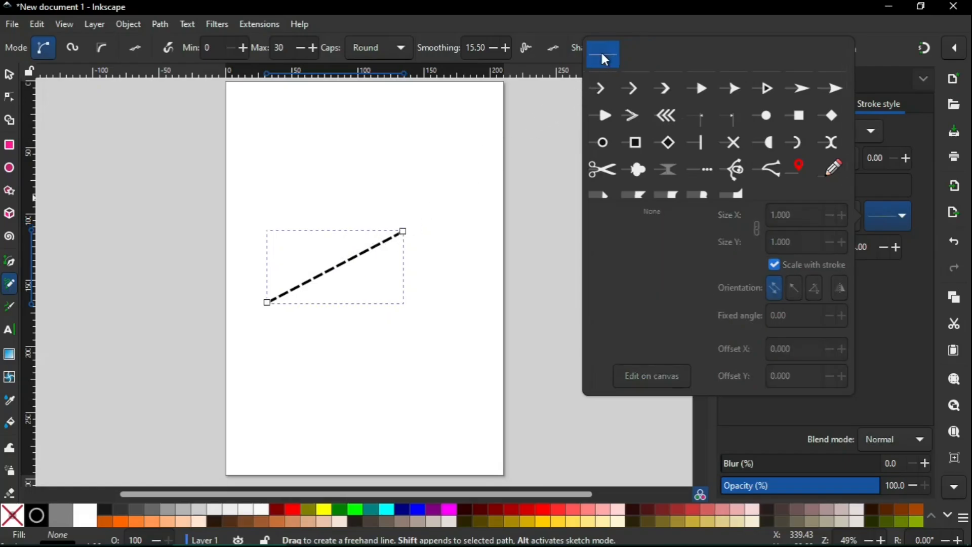
click(633, 89)
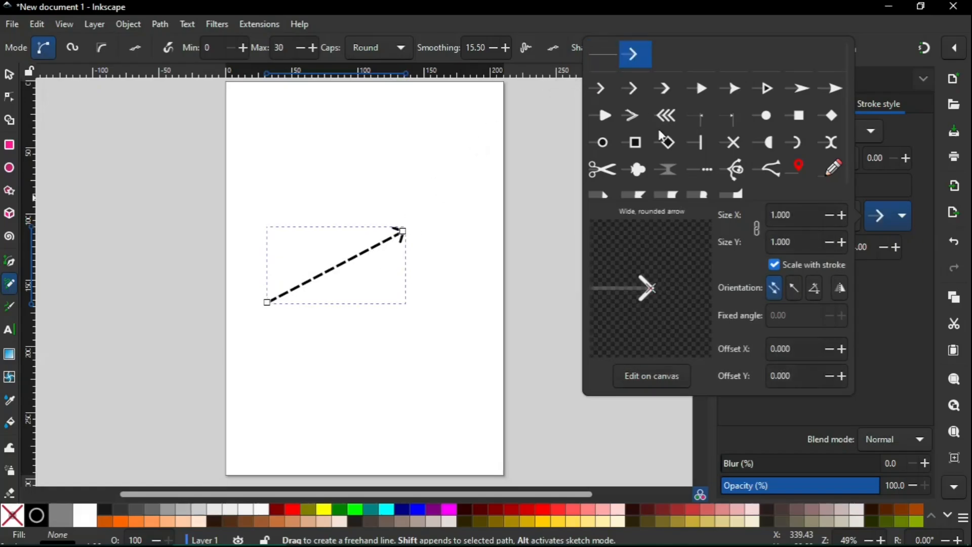
click(893, 307)
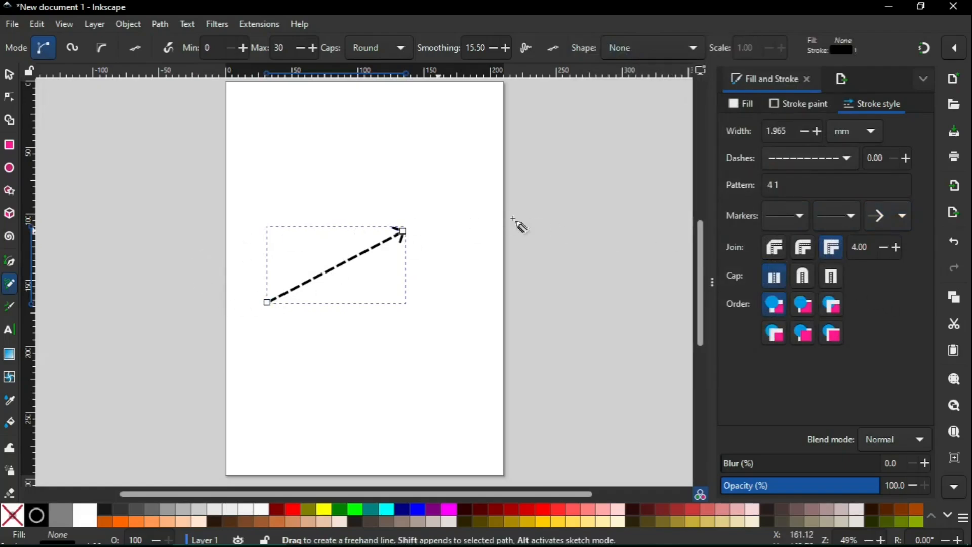
Step: Try the Wide, rounded arrow as the line's start marker, and reset the start marker to none
click(798, 218)
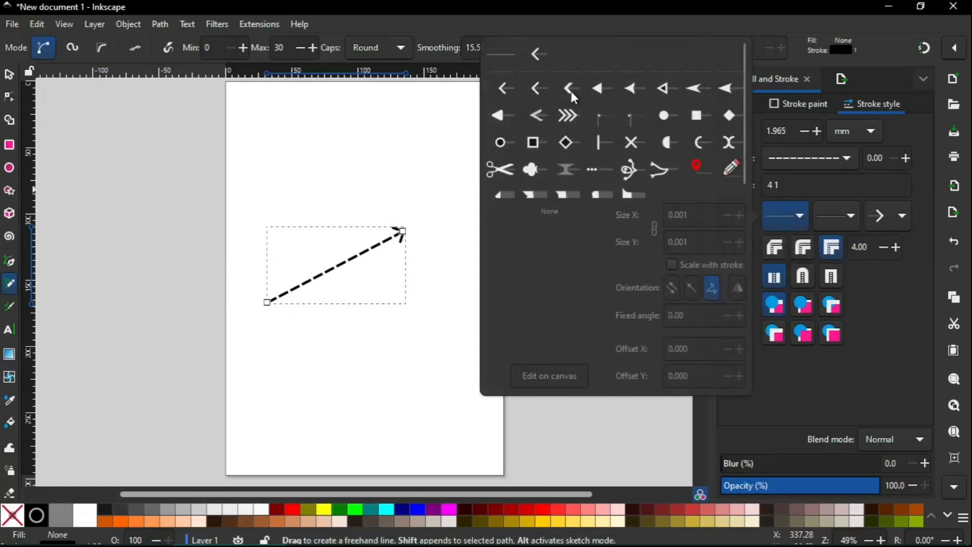
click(534, 88)
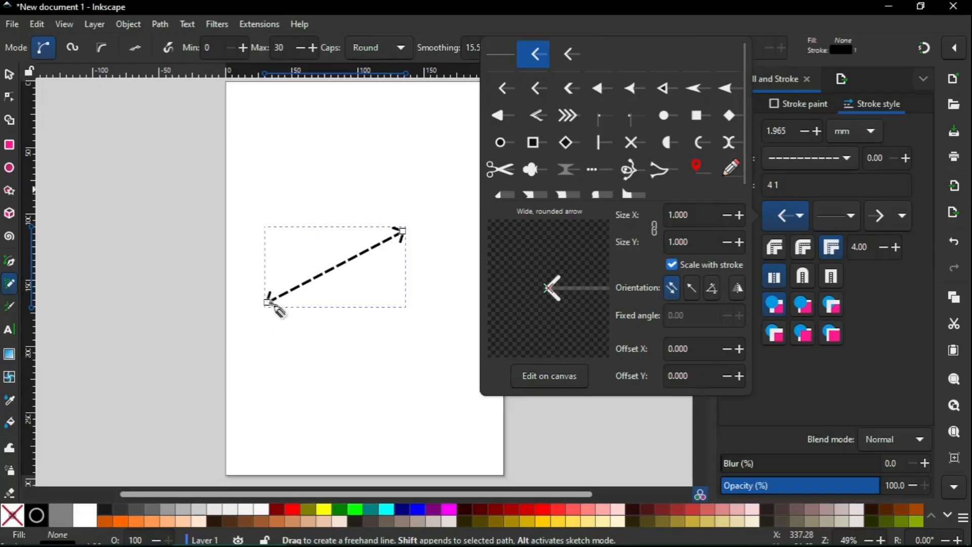
click(495, 57)
click(865, 357)
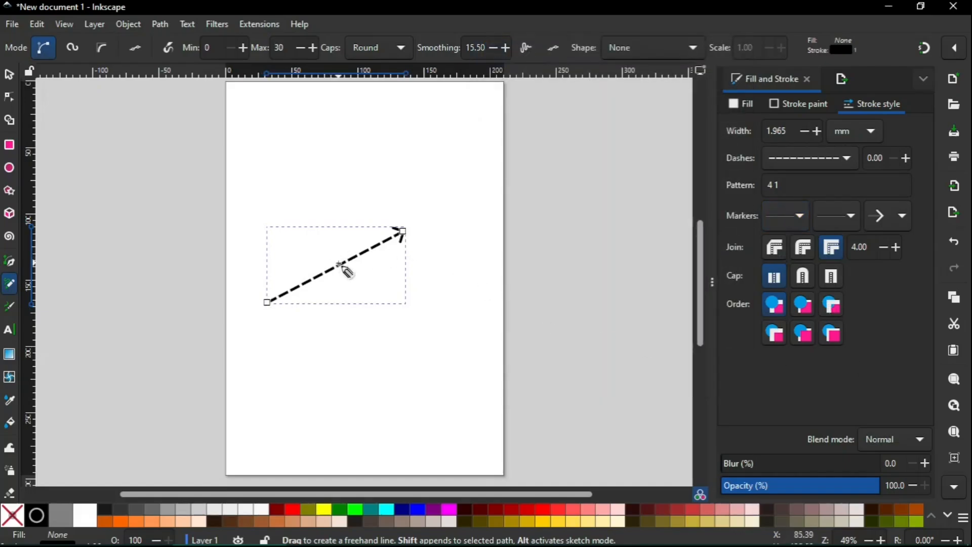
Step: Set the arrow's stroke paint to a pinkish-red flat colour with hue 0, saturation 100 and lightness 49 (e50062ff)
click(9, 76)
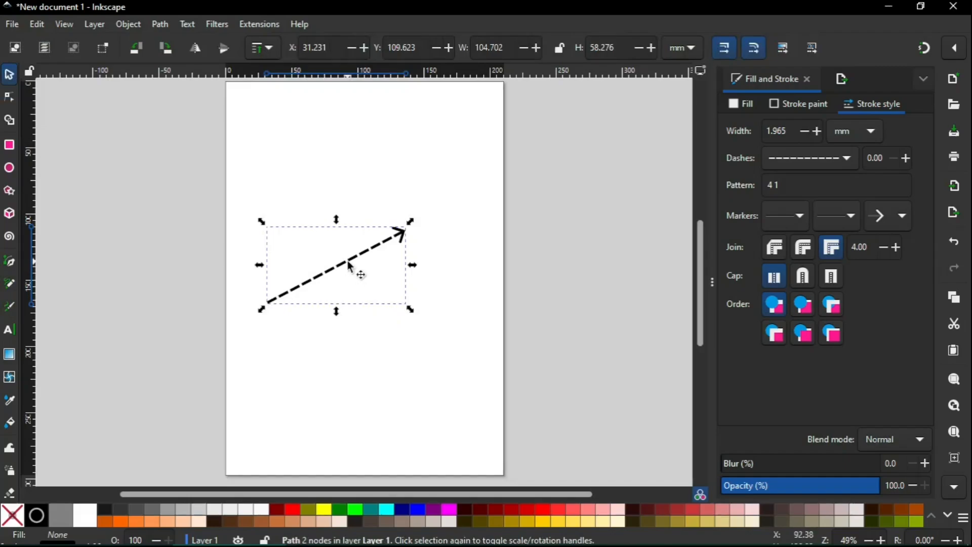
click(806, 104)
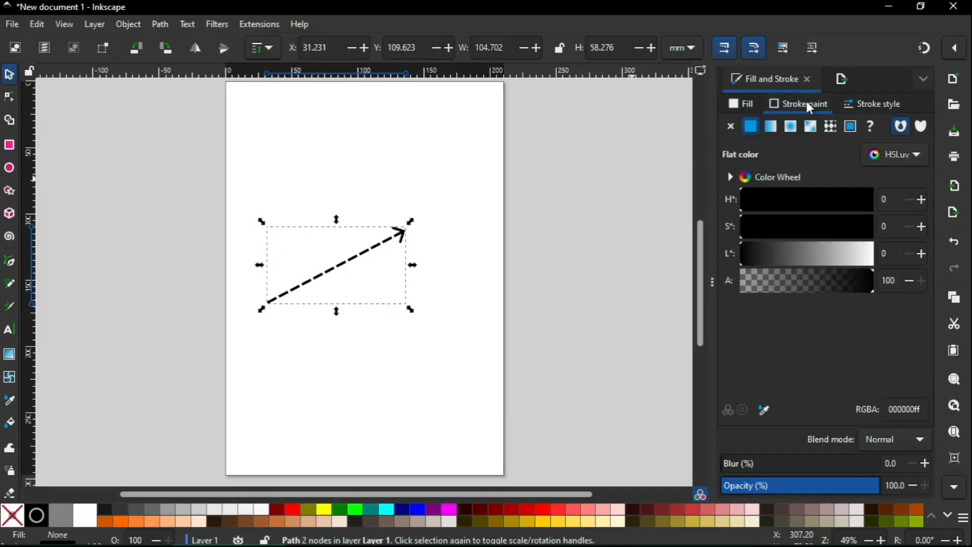
click(785, 258)
click(871, 226)
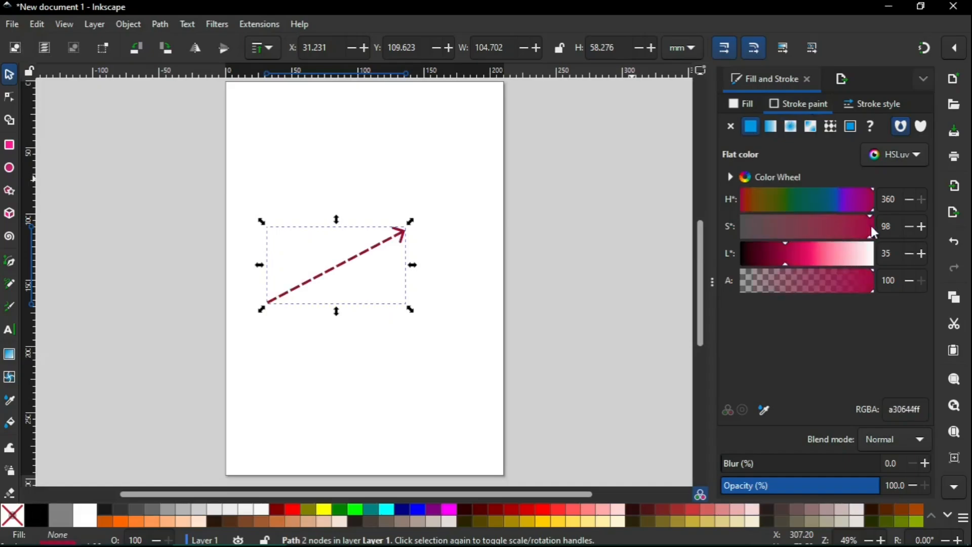
click(743, 202)
click(806, 258)
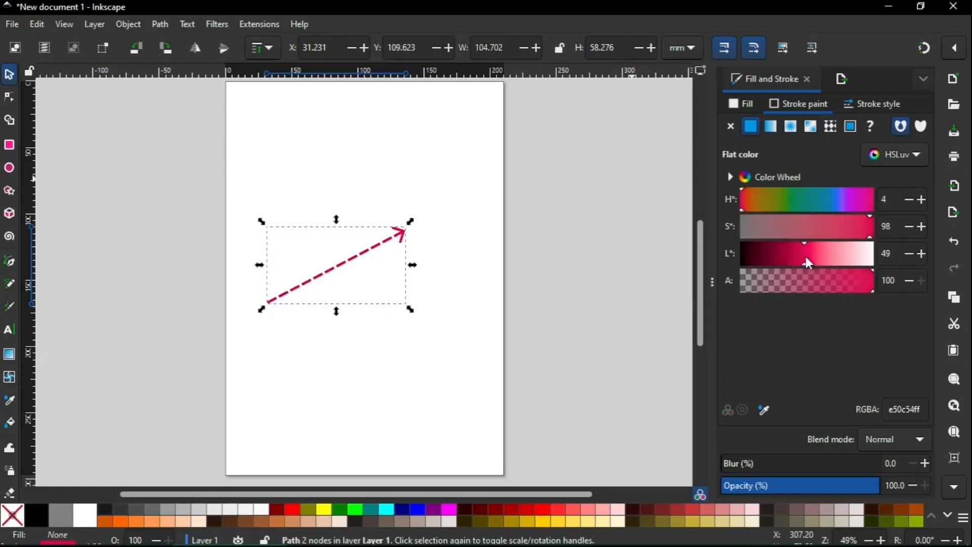
click(740, 209)
drag(869, 236, 882, 230)
click(787, 202)
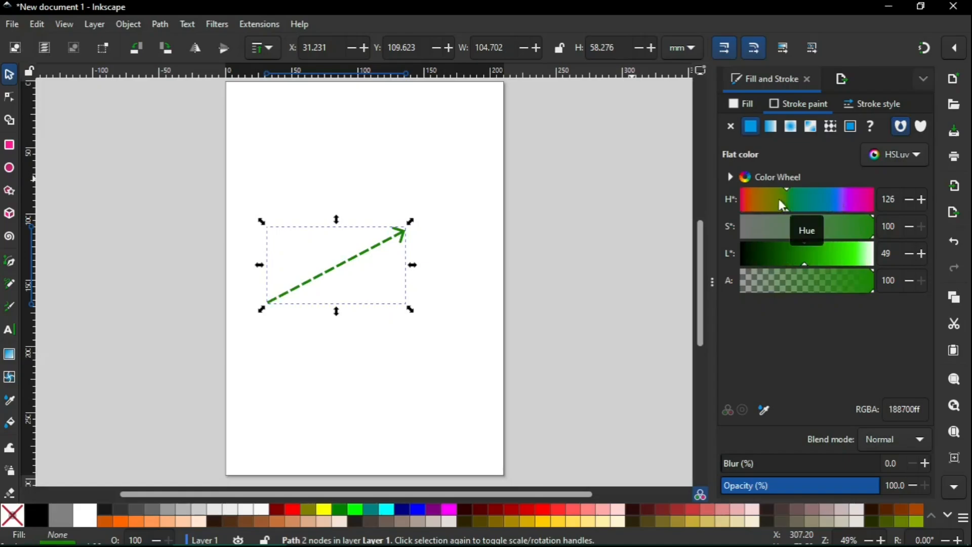
click(742, 201)
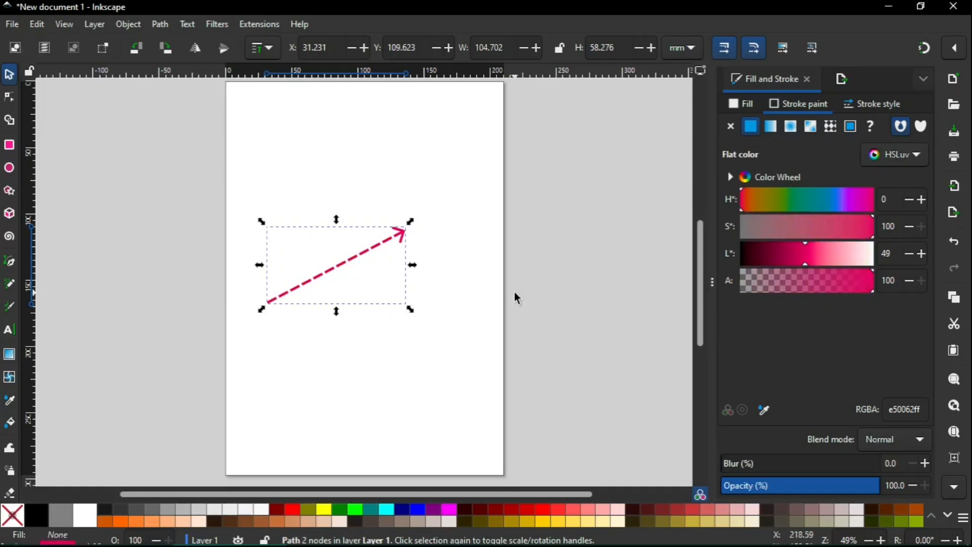
Step: Rotate the arrow to a steeper angle about its middle, and again about a rotation centre placed at its tail
click(354, 264)
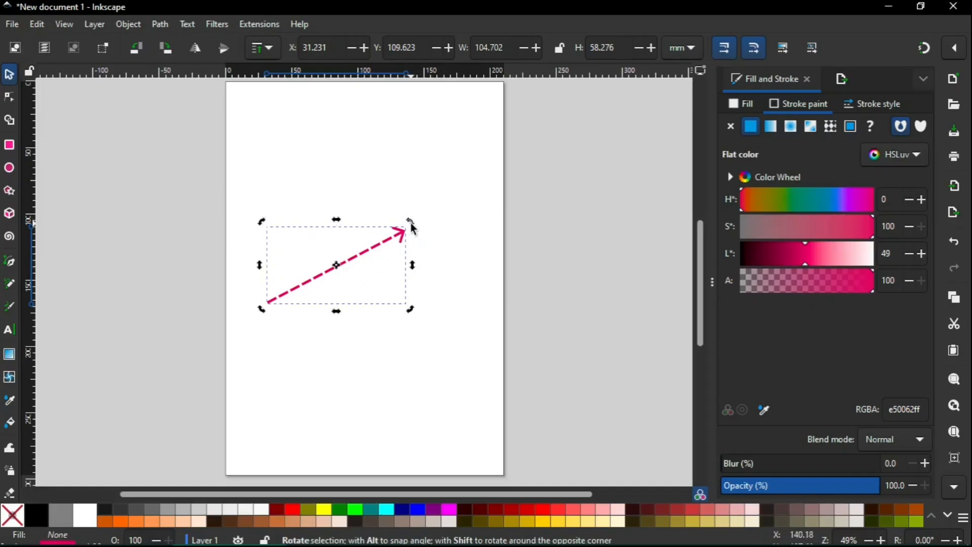
drag(413, 229, 430, 198)
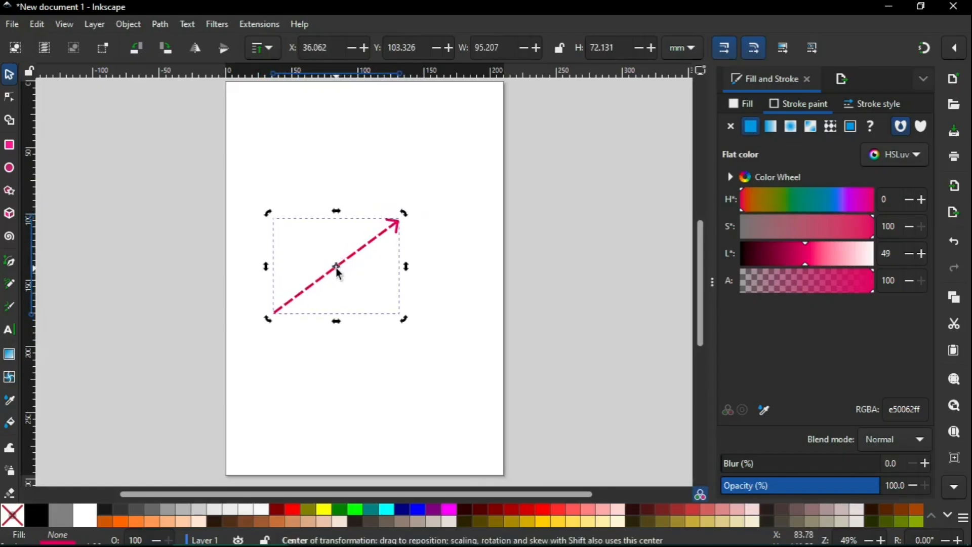
drag(338, 267, 274, 315)
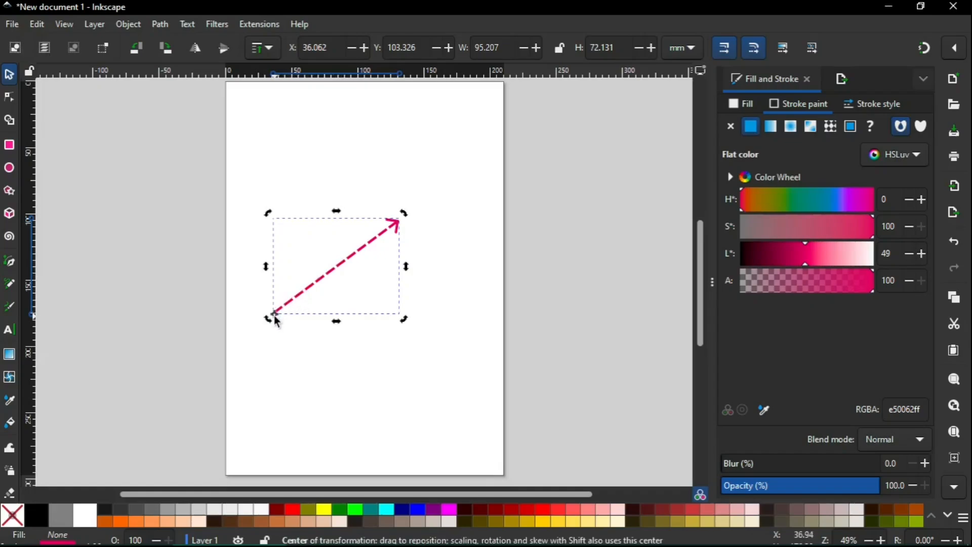
drag(404, 212, 377, 278)
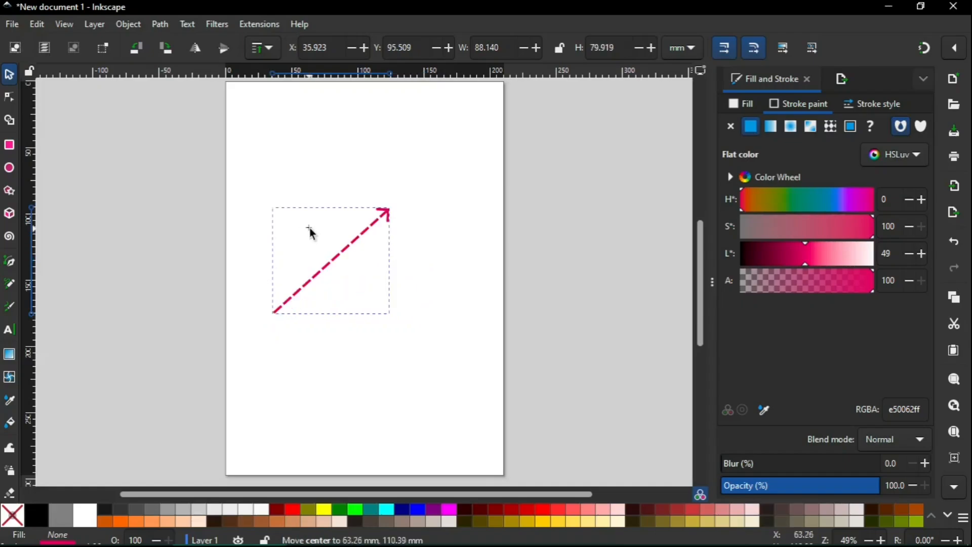
Step: Rotate the arrow around a centre placed off the line at its upper left, and move the centre back onto the line's middle
mouse_move(310, 228)
mouse_down()
mouse_move(314, 221)
mouse_move(298, 234)
mouse_move(310, 235)
mouse_up()
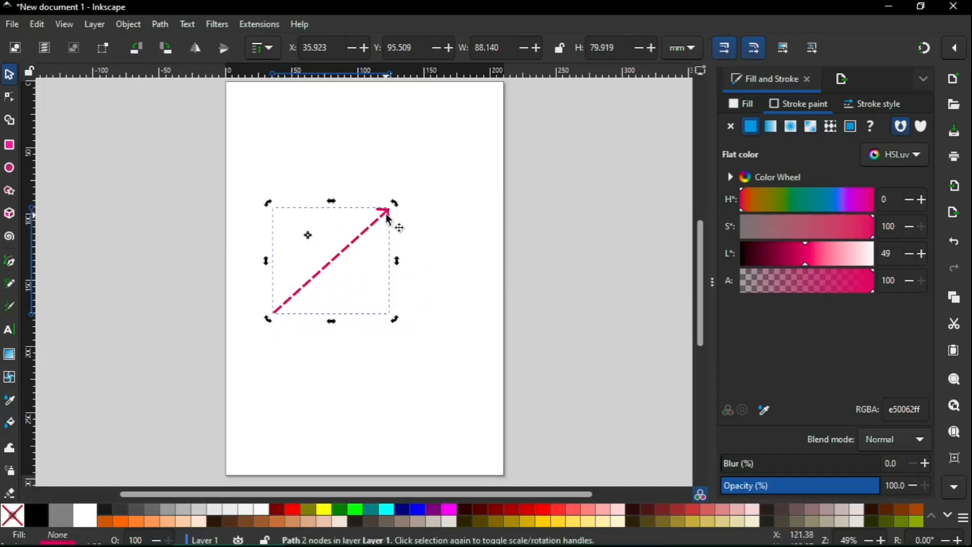
drag(395, 203, 425, 293)
drag(259, 235, 430, 216)
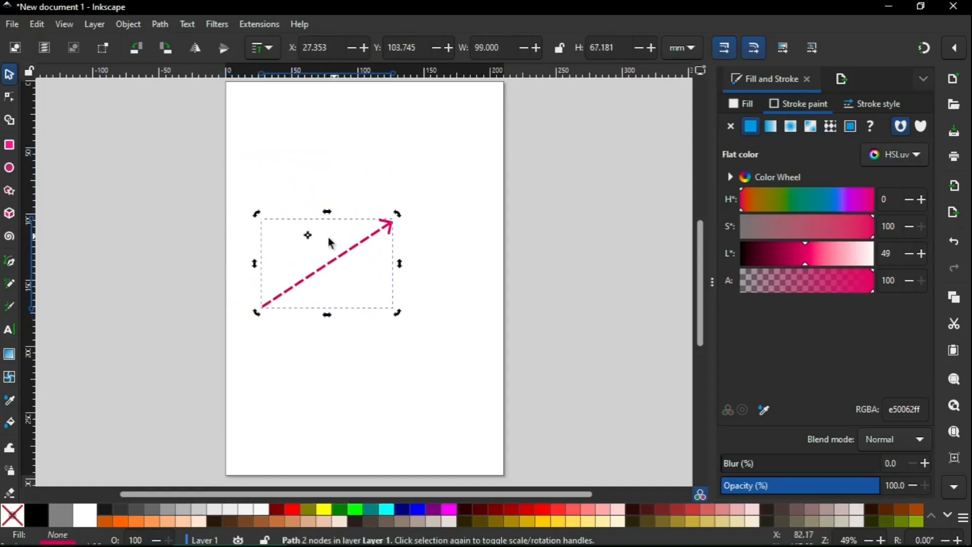
drag(308, 239, 324, 276)
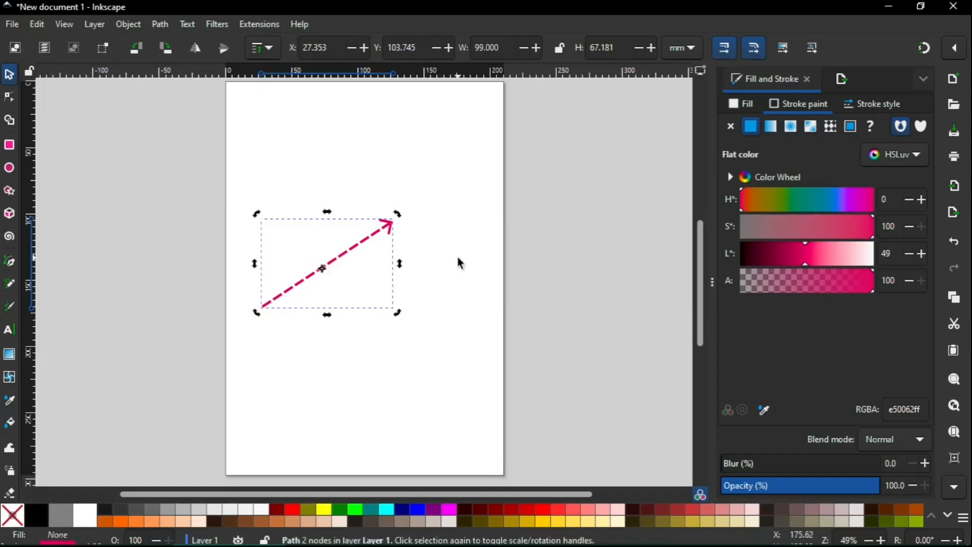
Step: Move the arrow's head node level with its tail at about X 151, Y 170 mm, and bend the line into an evenly rounded arch
click(11, 99)
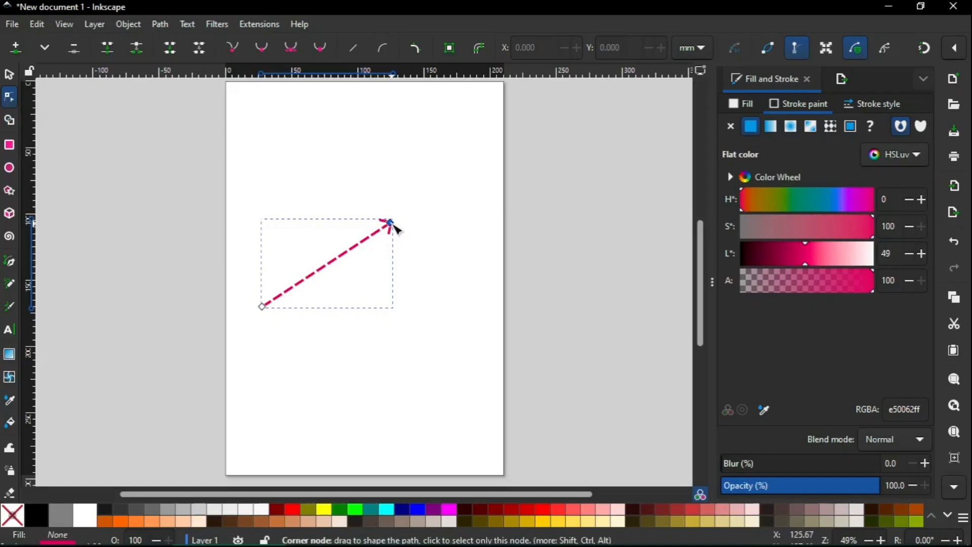
drag(393, 226, 429, 311)
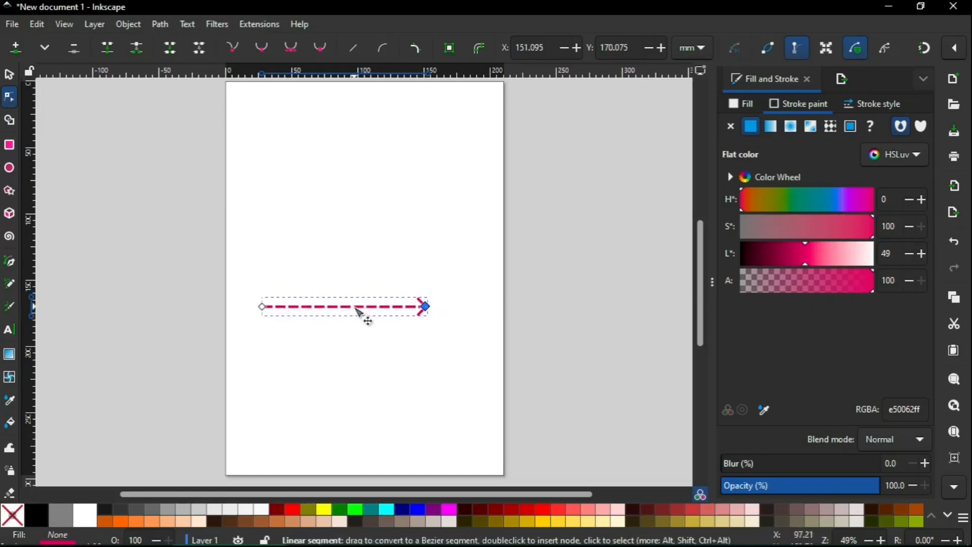
drag(356, 310, 347, 234)
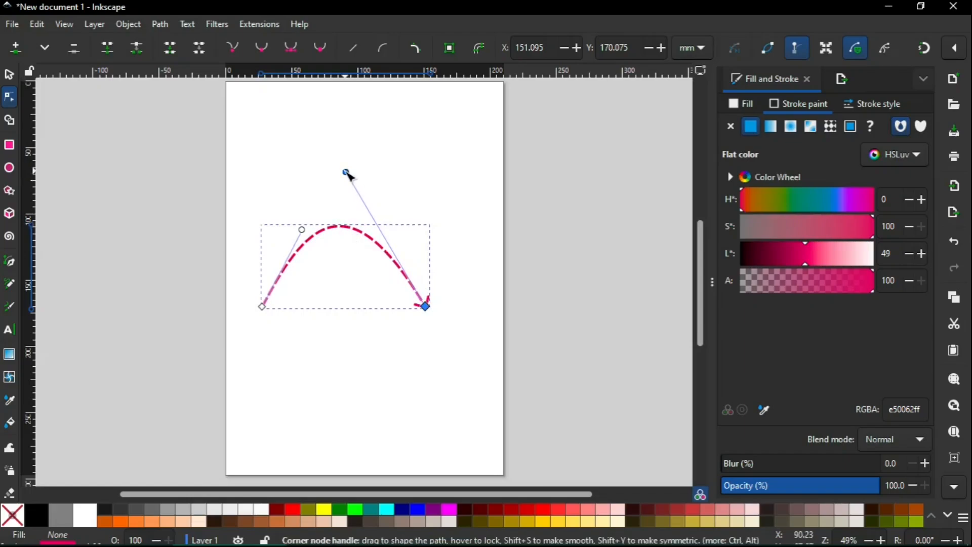
drag(347, 173, 365, 227)
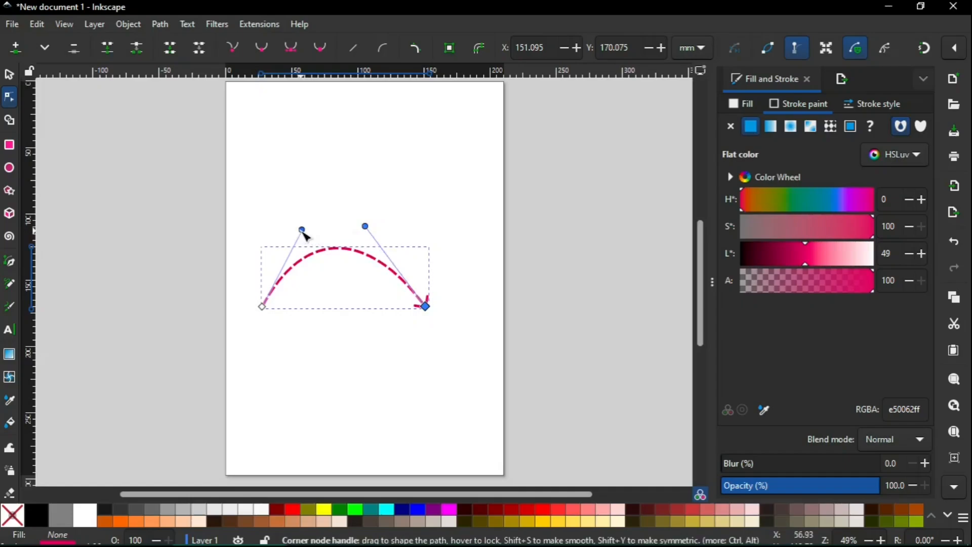
drag(302, 230, 317, 223)
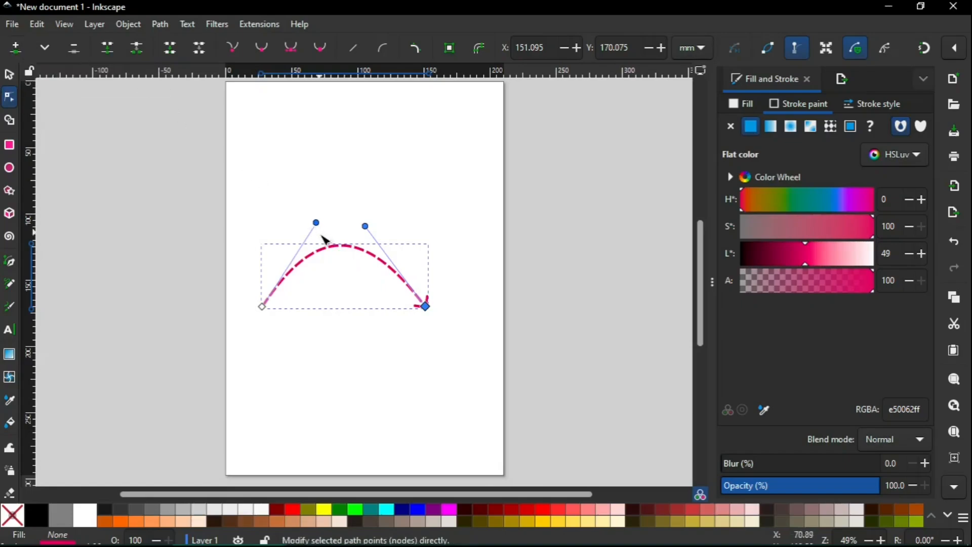
Step: Add a node at the arch's peak, pull it down to about X 86, Y 209 mm, and adjust the handles into two humps with a narrow dip
double_click(346, 248)
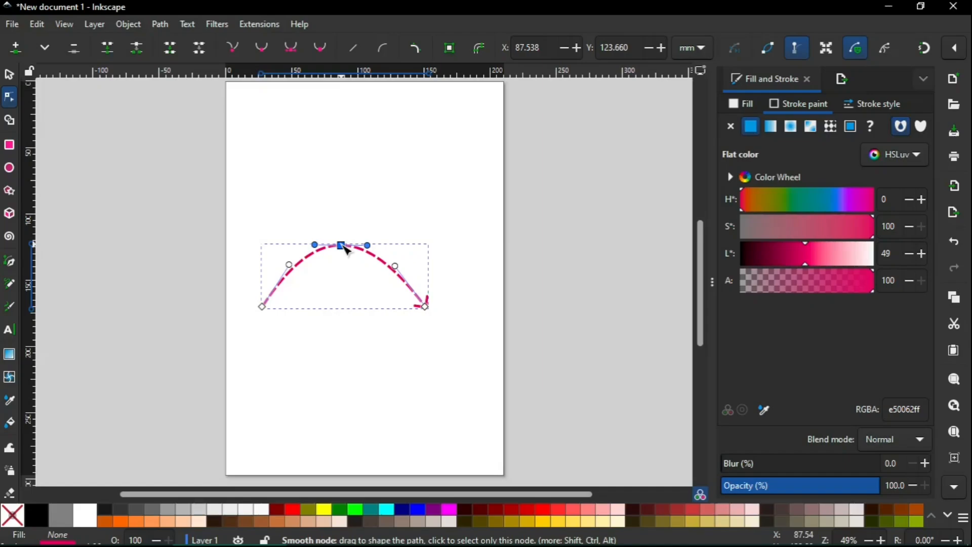
drag(346, 248, 345, 362)
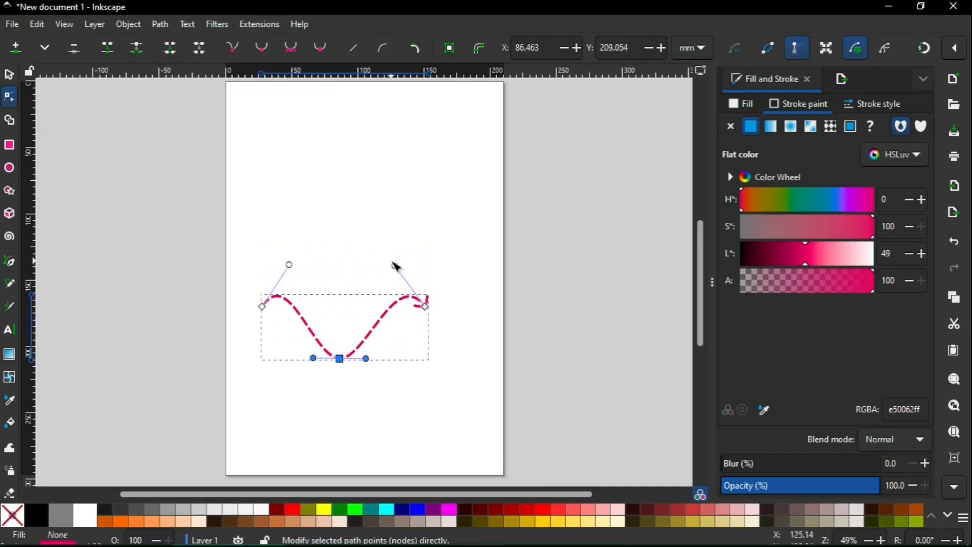
drag(396, 266, 362, 235)
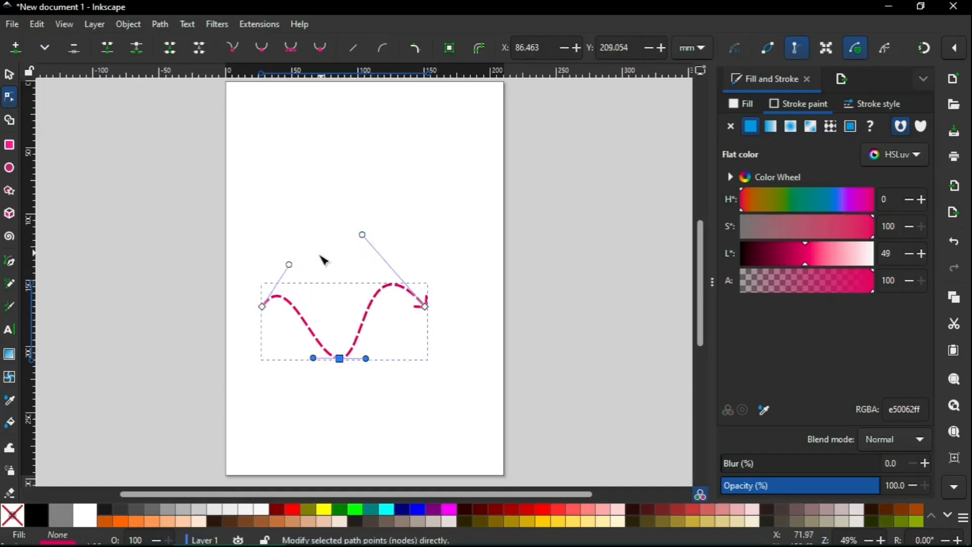
drag(289, 265, 328, 244)
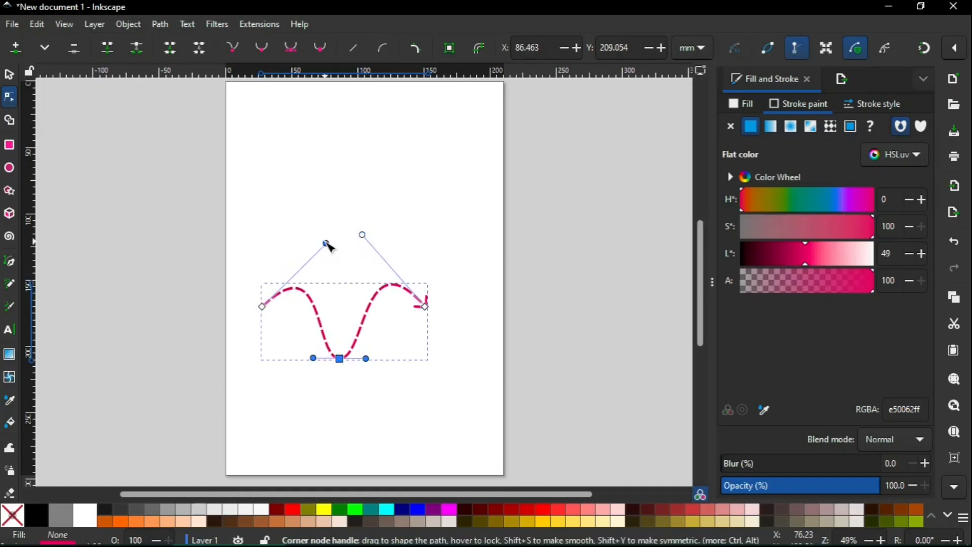
drag(366, 359, 328, 361)
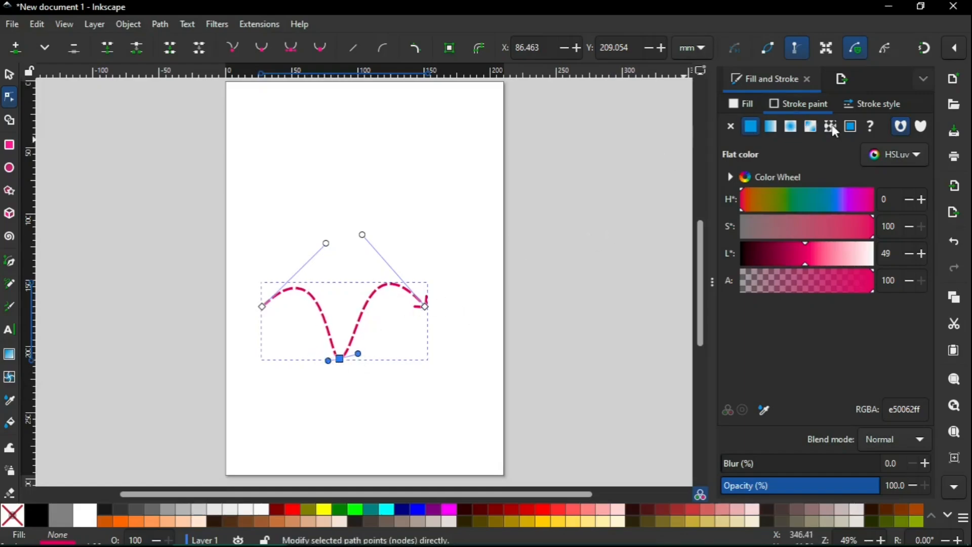
Step: Set the curve's end marker to none and move the curve up and to the right, to about X 57, Y 109 mm
click(876, 105)
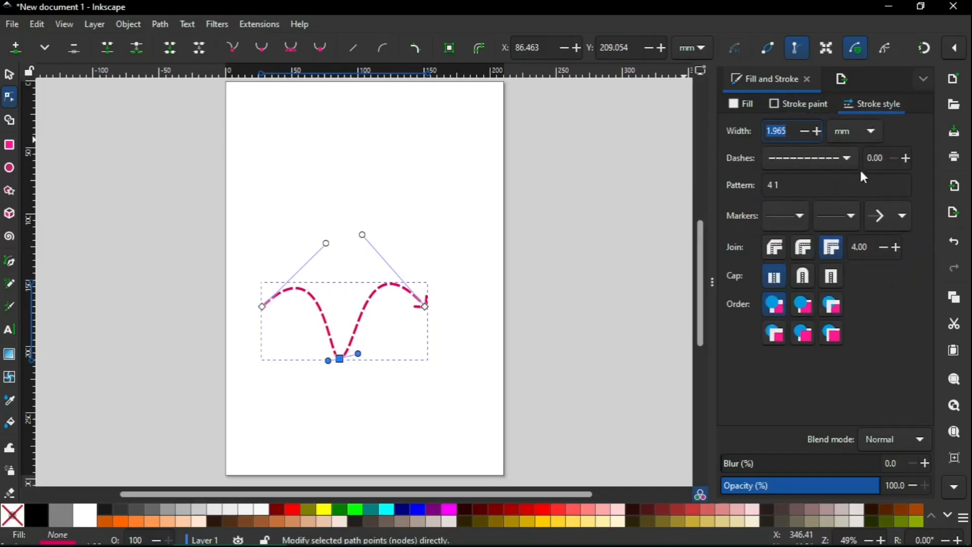
click(902, 217)
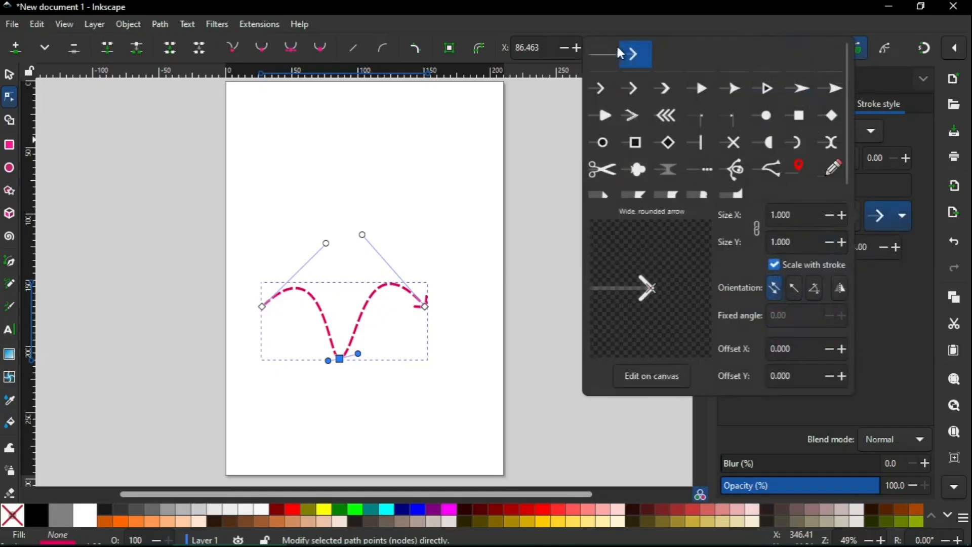
click(599, 62)
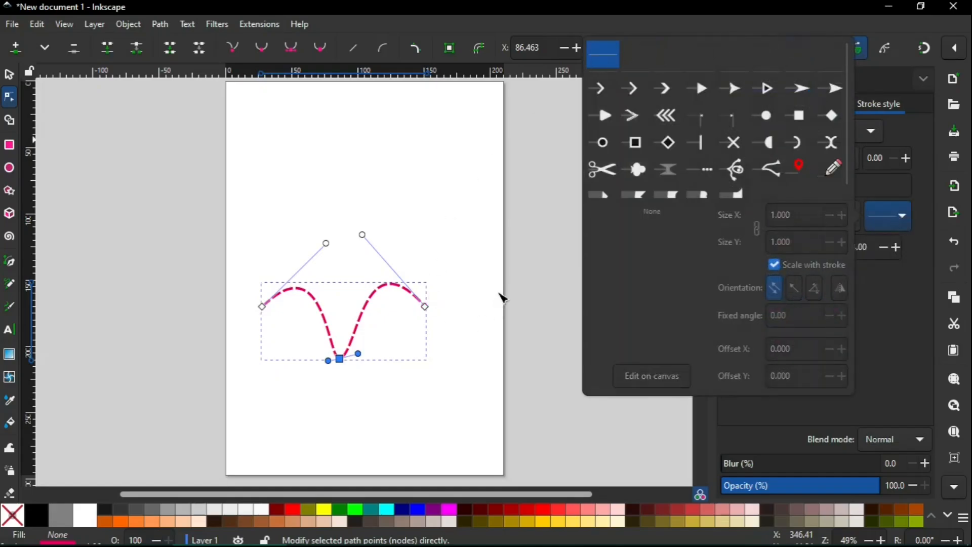
click(490, 306)
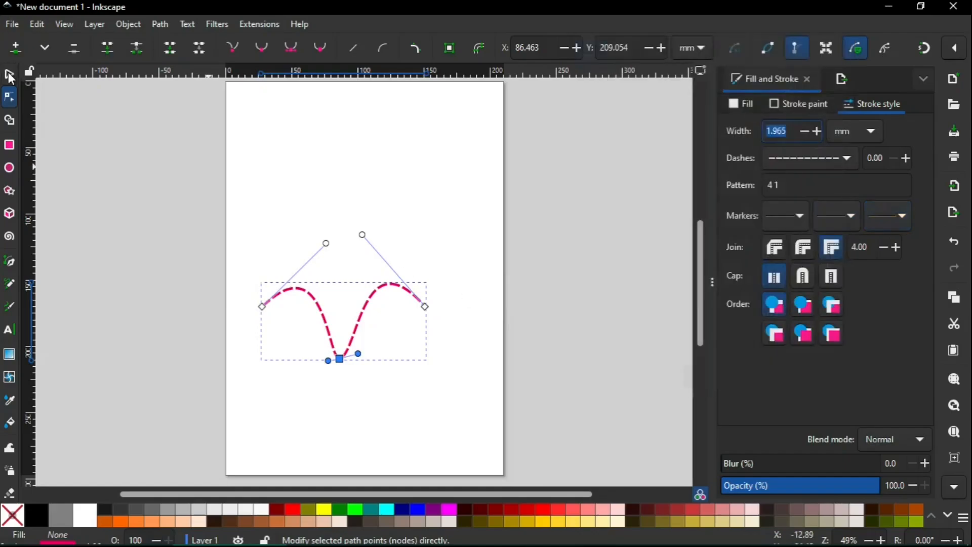
click(9, 74)
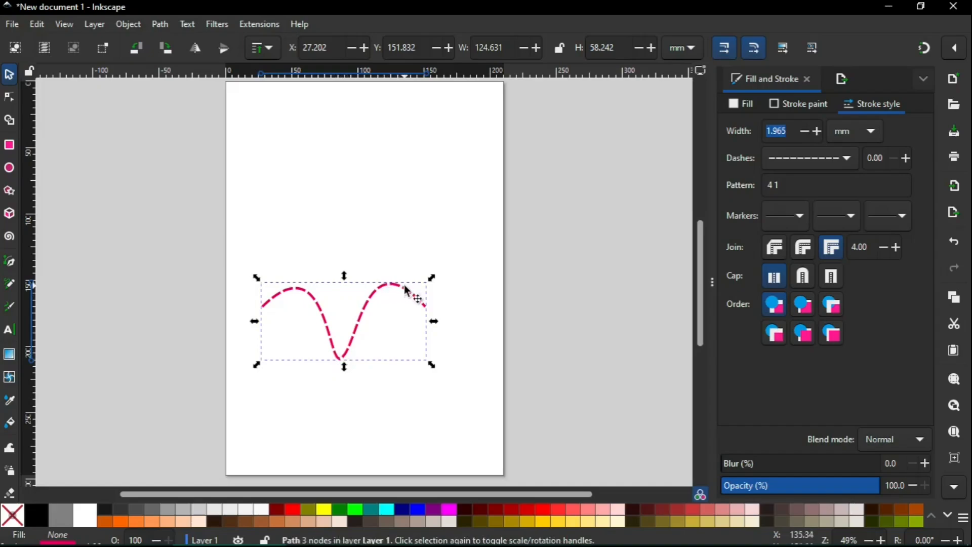
drag(359, 324, 408, 263)
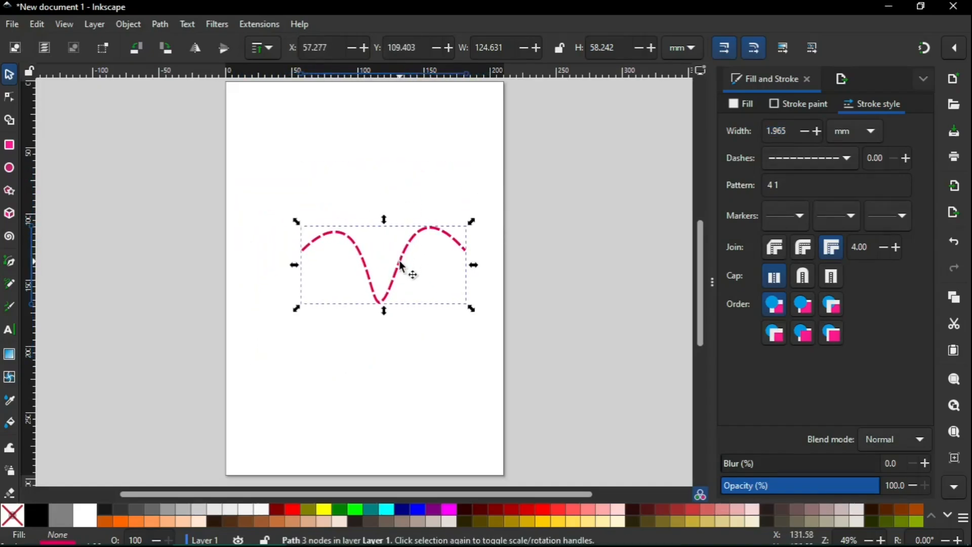